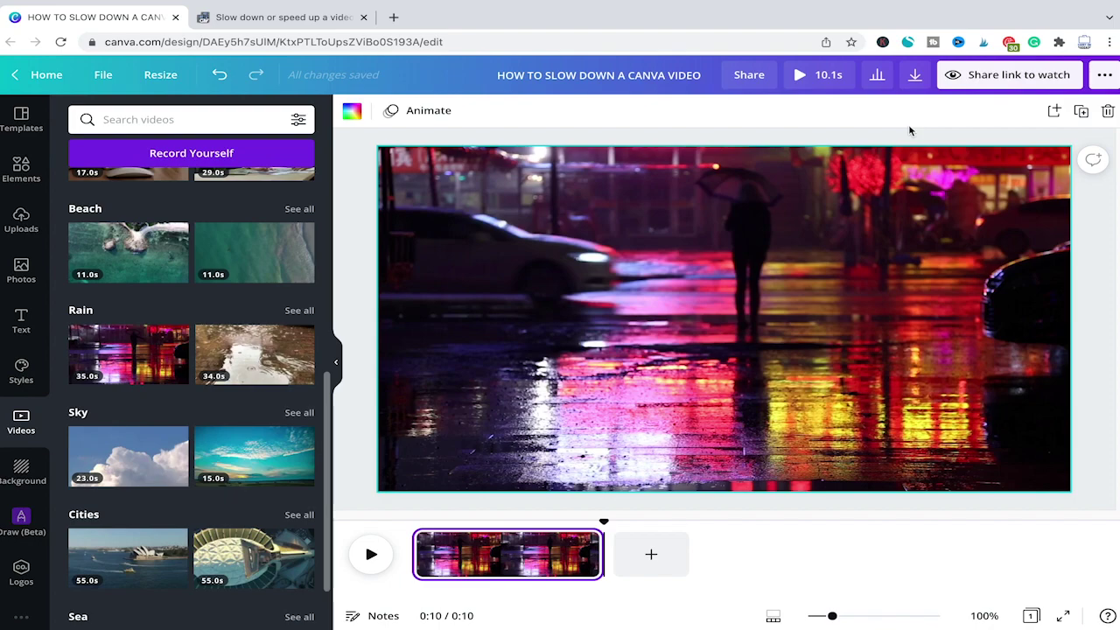
Download the Canva design as an MP4 video file, then go to ezgif's speed page
{"action": "left_click", "coordinate": [914, 77]}
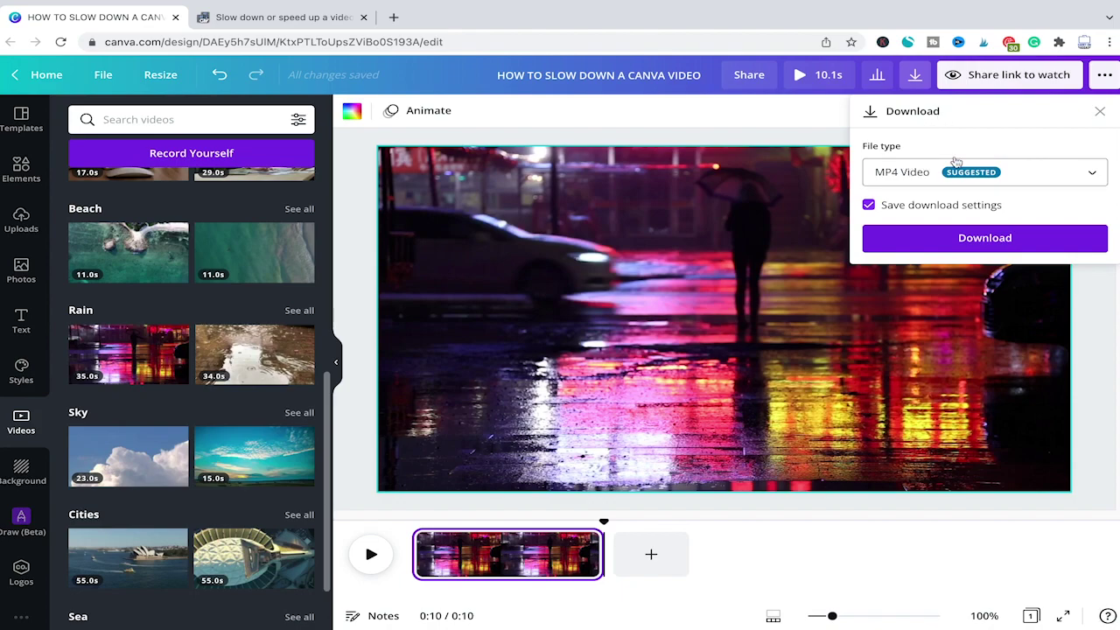
{"action": "left_click", "coordinate": [984, 251]}
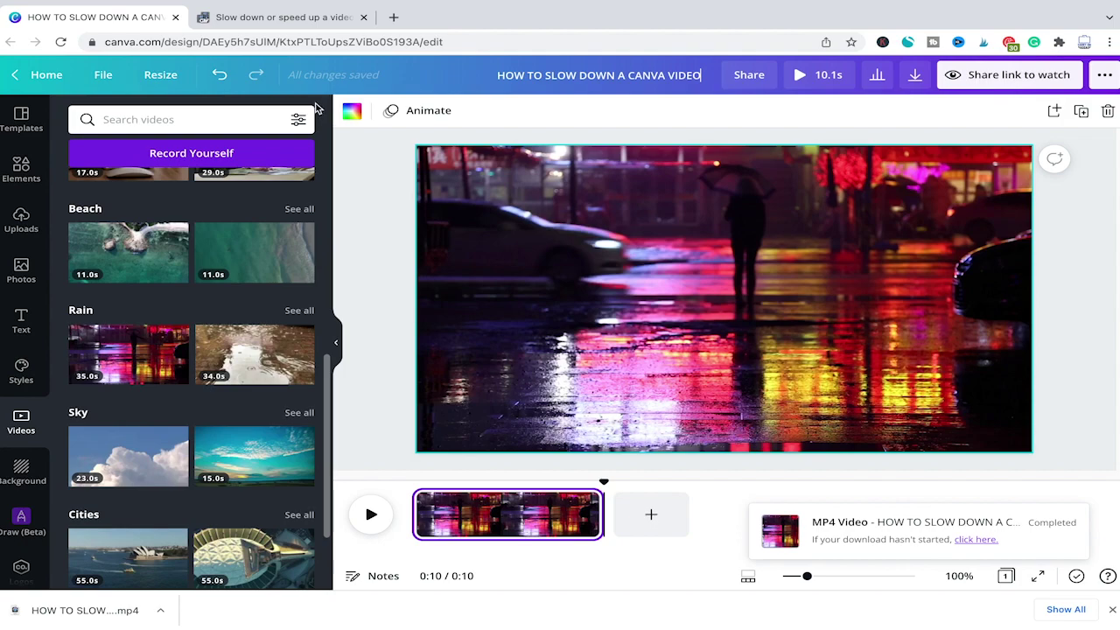
{"action": "left_click", "coordinate": [282, 19]}
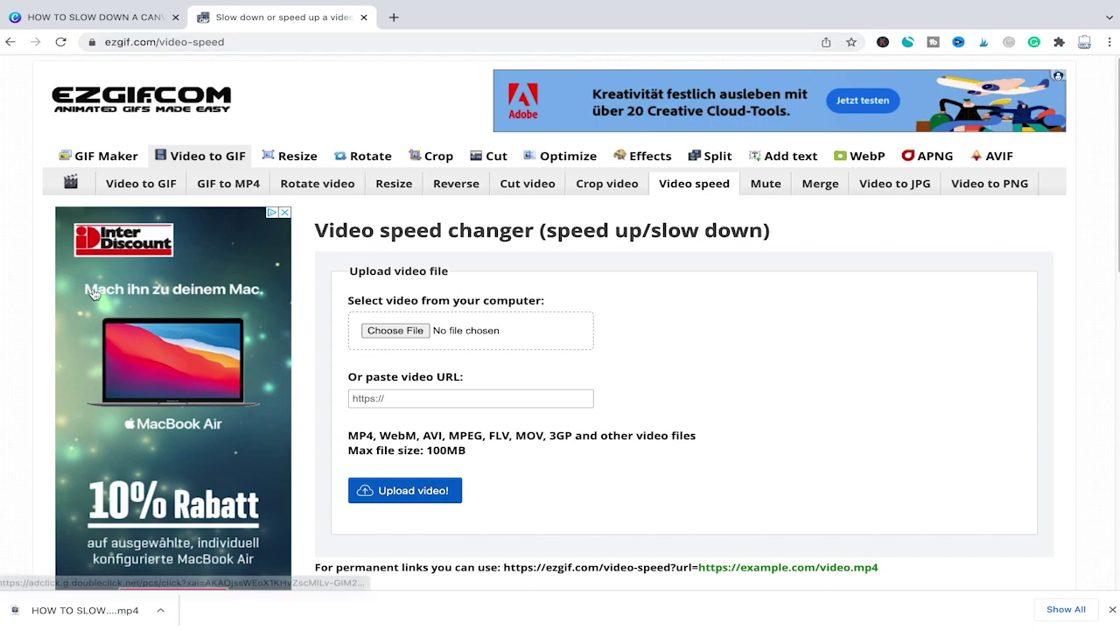
Upload the downloaded 10-second Canva MP4 to ezgif's video speed changer
{"action": "mouse_move", "coordinate": [70, 611]}
{"action": "left_mouse_down"}
{"action": "mouse_move", "coordinate": [96, 566]}
{"action": "mouse_move", "coordinate": [403, 348]}
{"action": "left_mouse_up"}
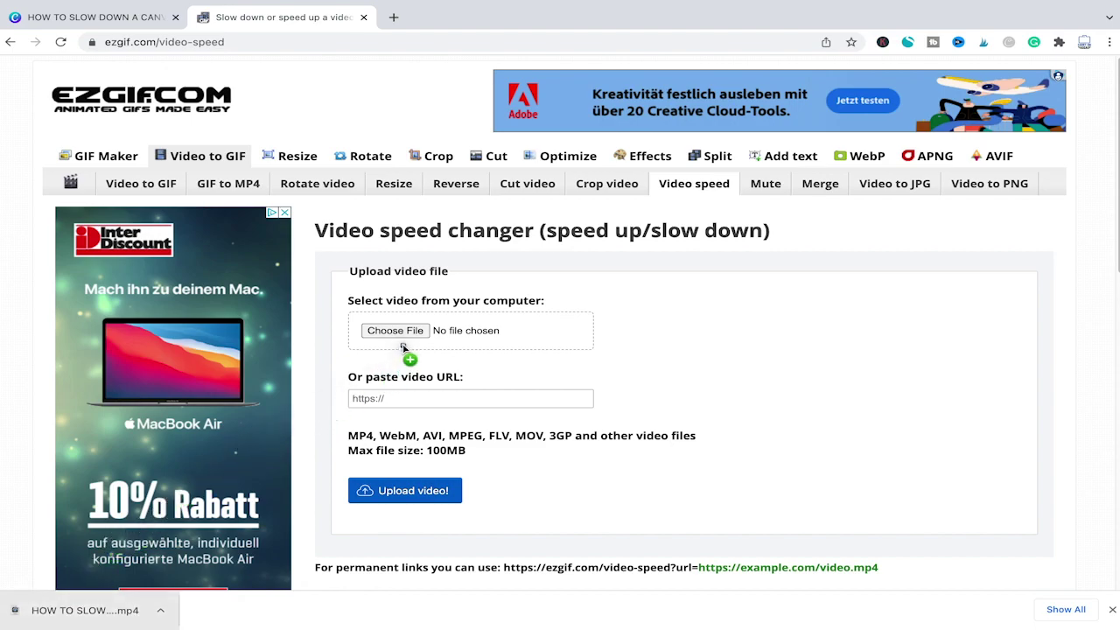
{"action": "left_click_drag", "start_coordinate": [403, 348], "coordinate": [454, 330]}
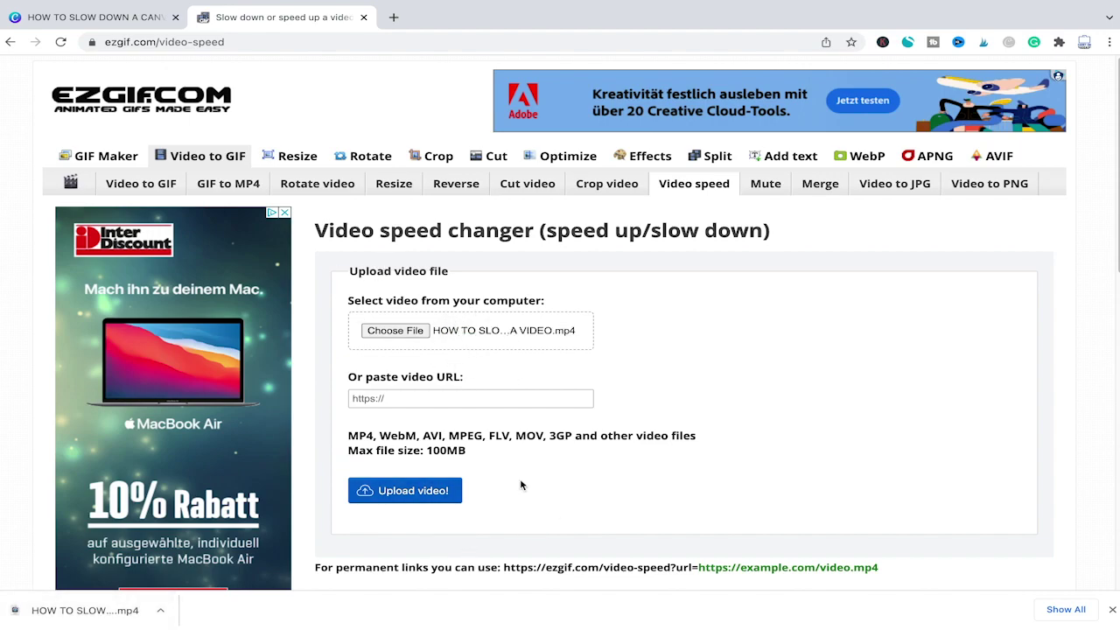
{"action": "left_click", "coordinate": [407, 492]}
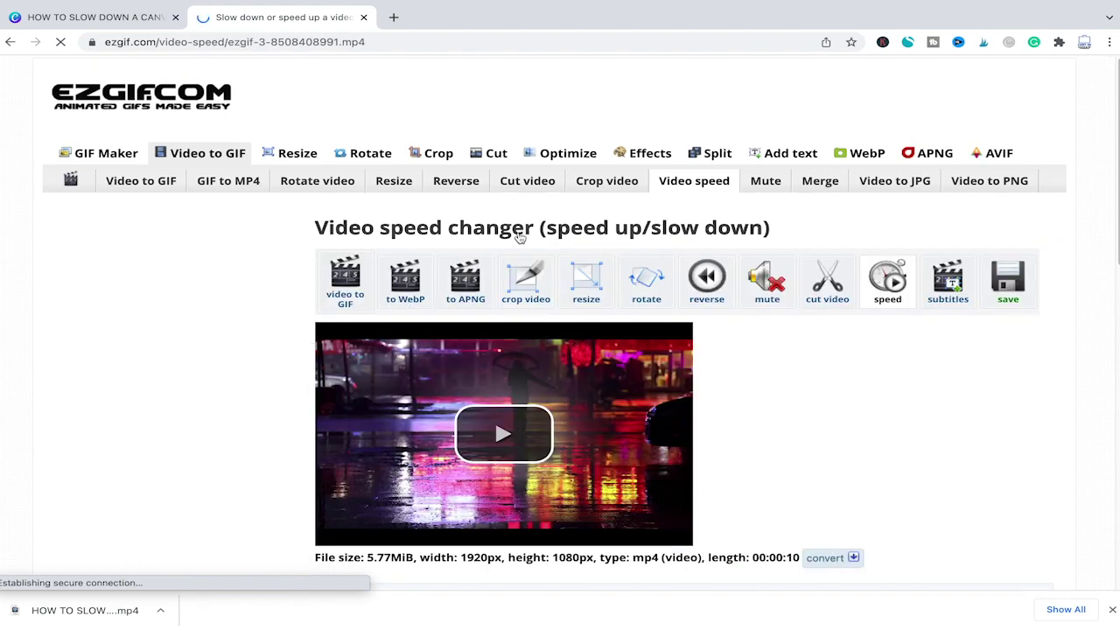
{"action": "scroll", "coordinate": [519, 232], "scroll_direction": "down", "scroll_amount": 1}
Slow the uploaded clip to 0.5x speed with sound removed
{"action": "scroll", "coordinate": [503, 262], "scroll_direction": "down", "scroll_amount": 1}
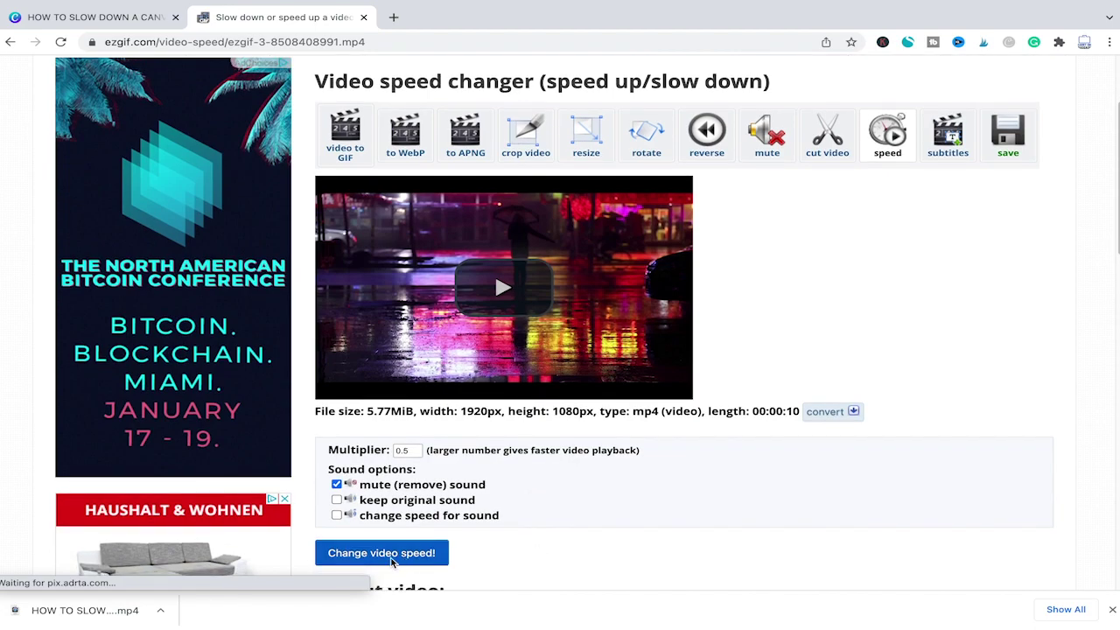
{"action": "left_click", "coordinate": [407, 559]}
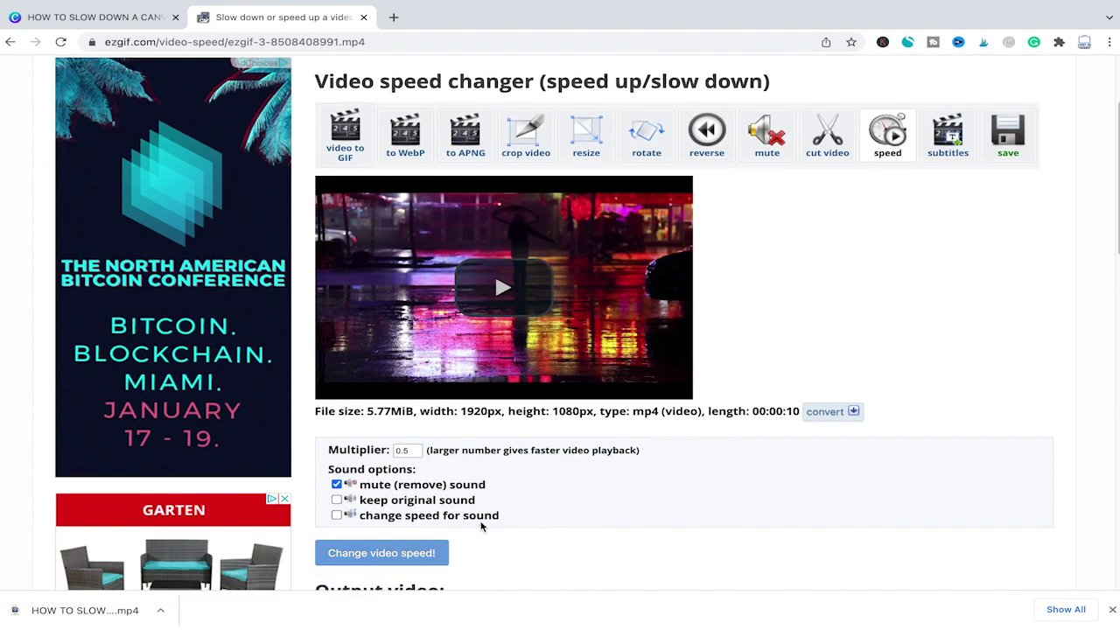
{"action": "scroll", "coordinate": [557, 325], "scroll_direction": "down", "scroll_amount": 2}
Save ezgif's 20-second half-speed output video as an MP4 and return to Canva
{"action": "scroll", "coordinate": [467, 432], "scroll_direction": "down", "scroll_amount": 2}
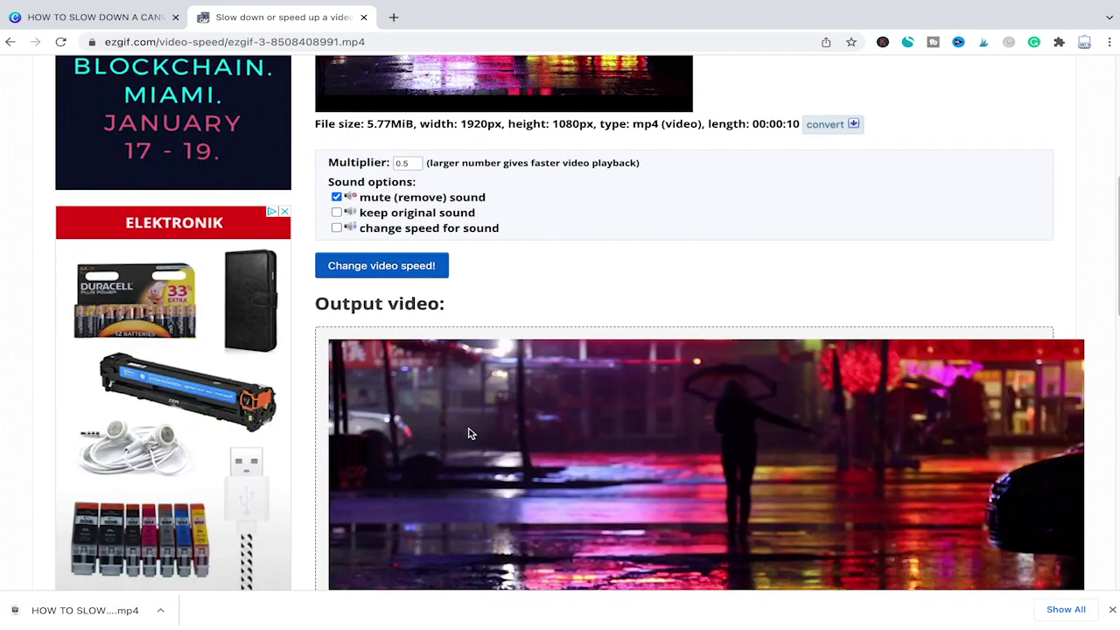
{"action": "scroll", "coordinate": [607, 410], "scroll_direction": "down", "scroll_amount": 2}
{"action": "scroll", "coordinate": [670, 387], "scroll_direction": "down", "scroll_amount": 1}
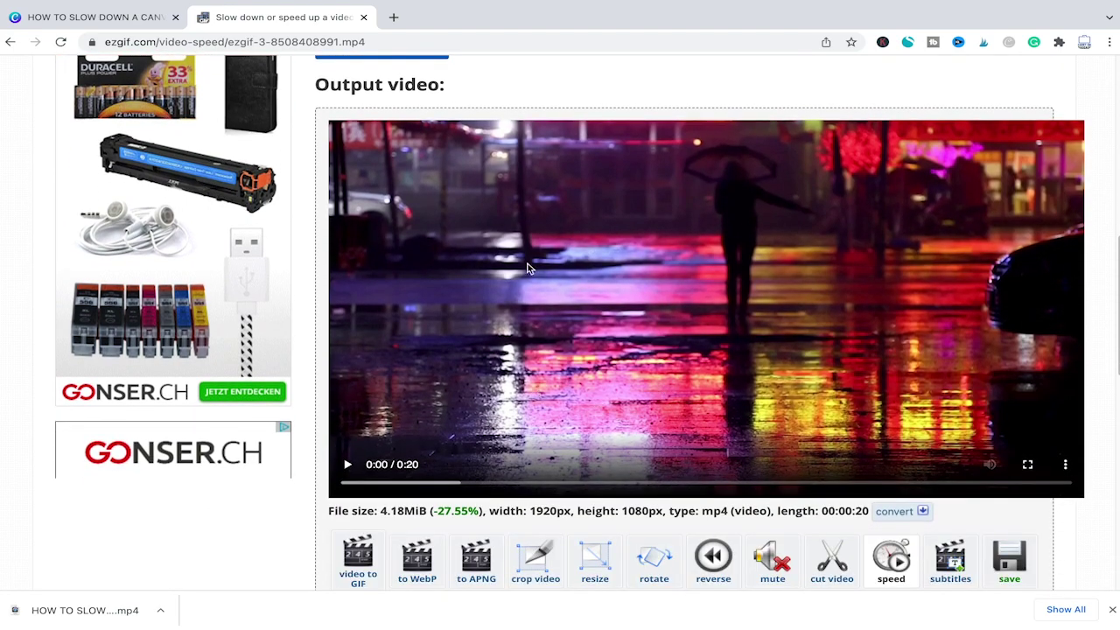
{"action": "scroll", "coordinate": [649, 369], "scroll_direction": "down", "scroll_amount": 1}
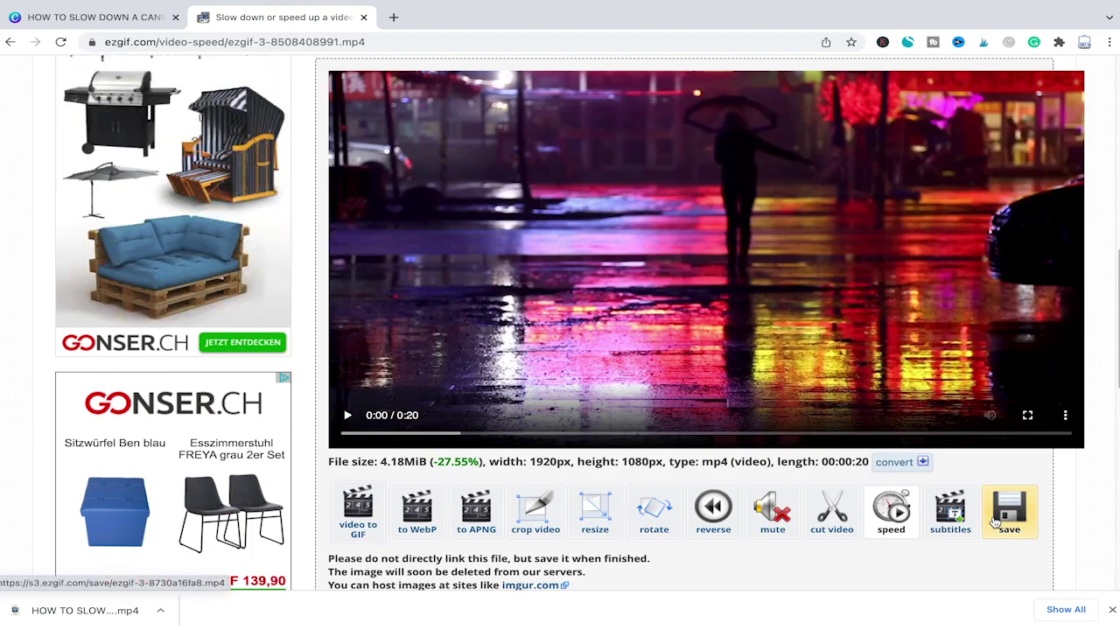
{"action": "left_click", "coordinate": [995, 522]}
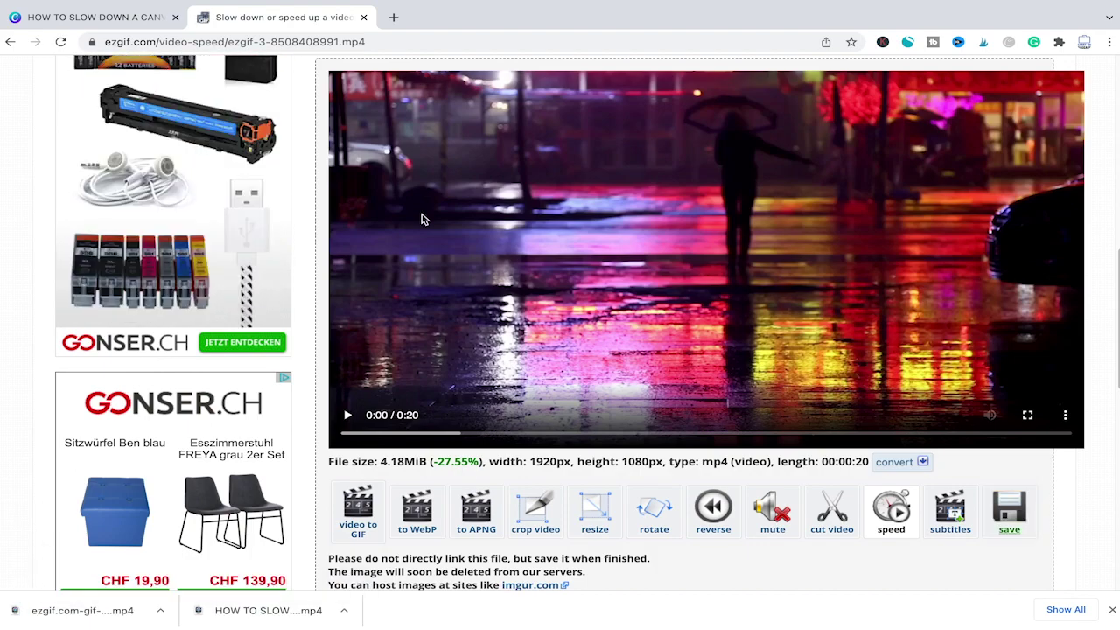
{"action": "left_click", "coordinate": [119, 21]}
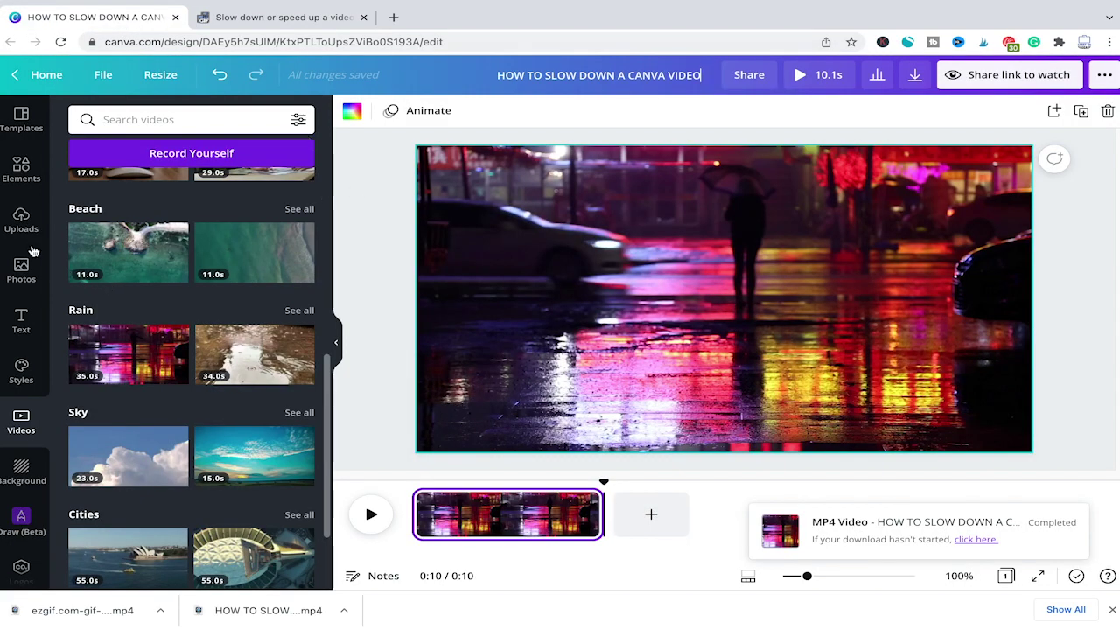
Upload the slowed ezgif MP4 into Canva's Uploads and view it under Videos
{"action": "left_click", "coordinate": [19, 217]}
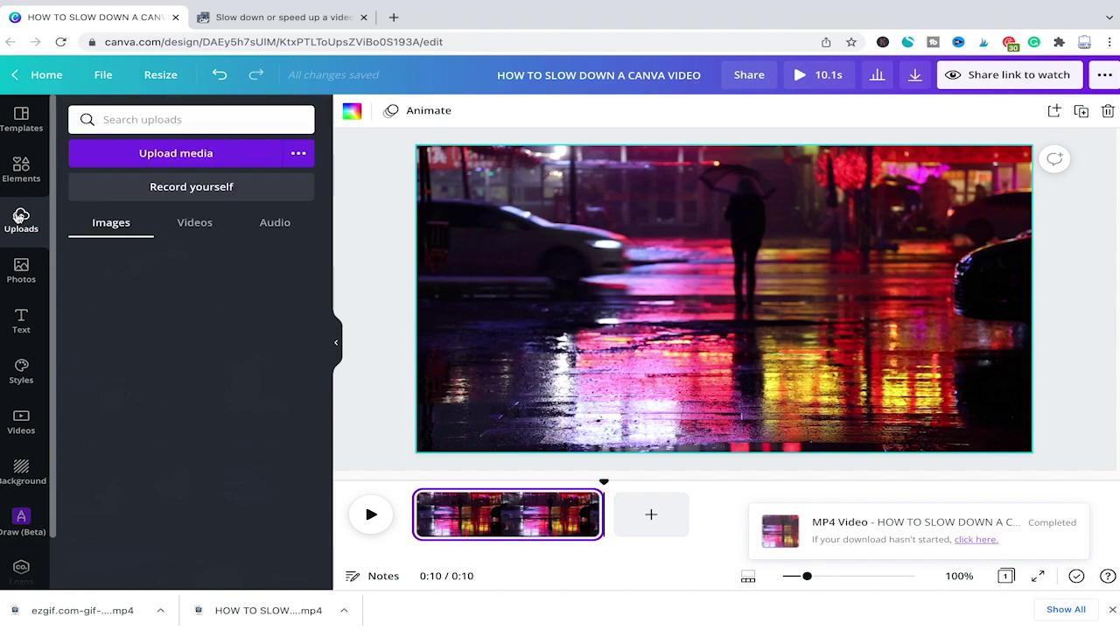
{"action": "left_click_drag", "start_coordinate": [89, 625], "coordinate": [182, 273]}
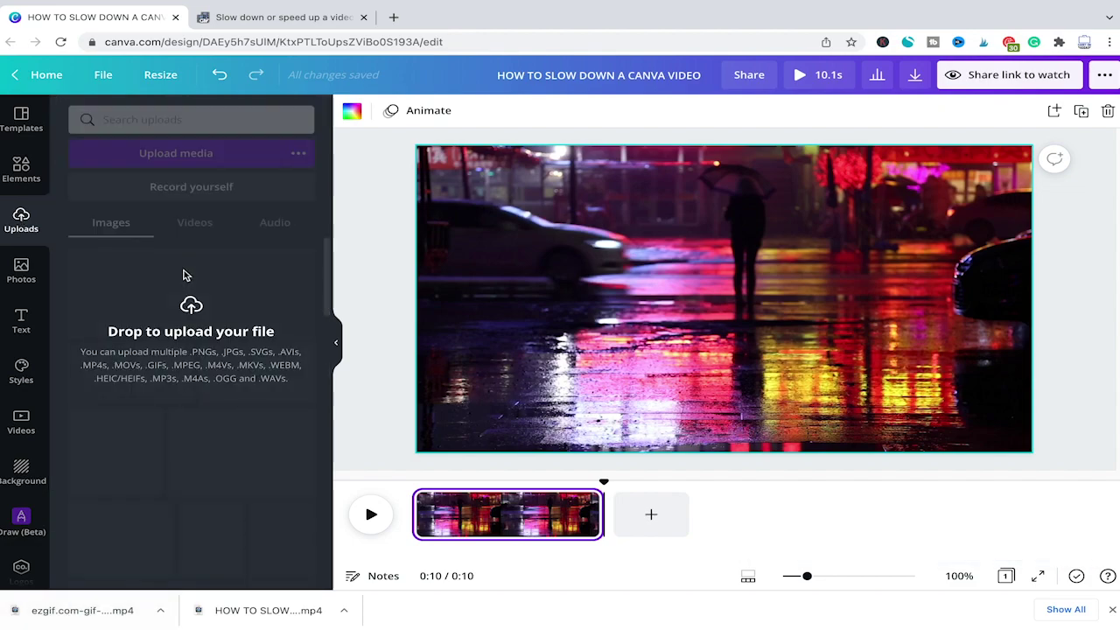
{"action": "left_click_drag", "start_coordinate": [182, 273], "coordinate": [184, 275]}
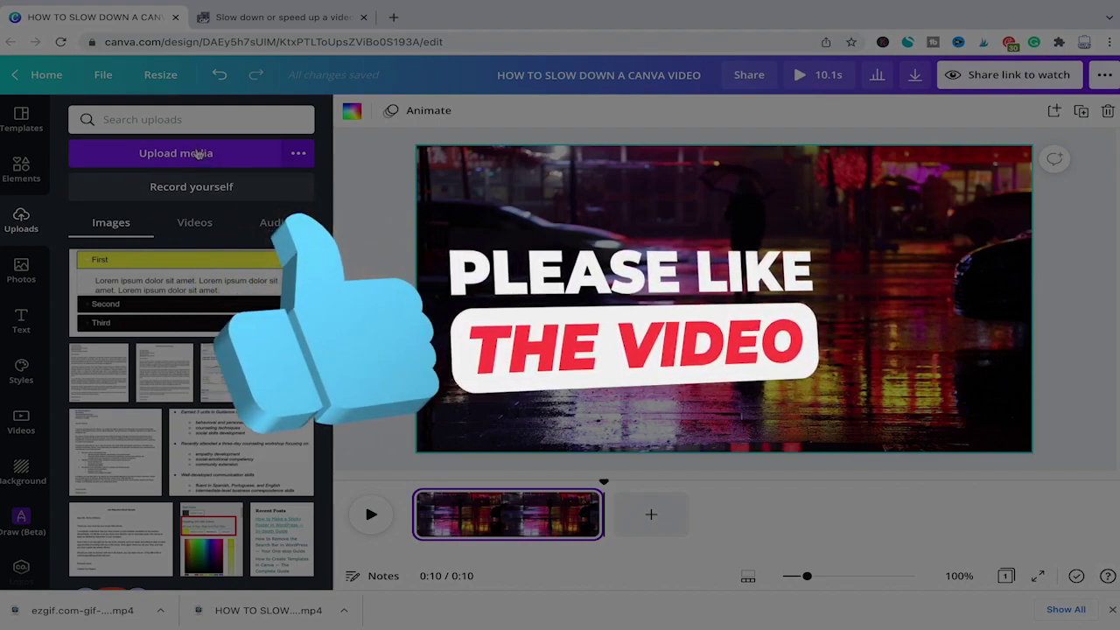
{"action": "left_click", "coordinate": [194, 222]}
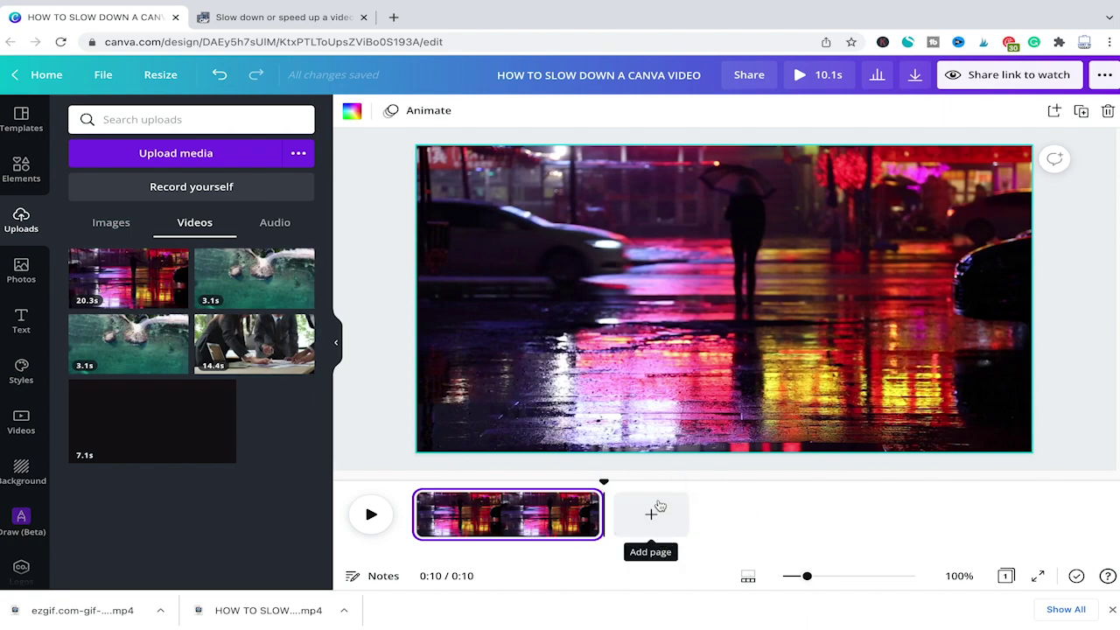
Add a second page with the 20.3-second slowed clip as its full-page background
{"action": "left_click", "coordinate": [660, 512]}
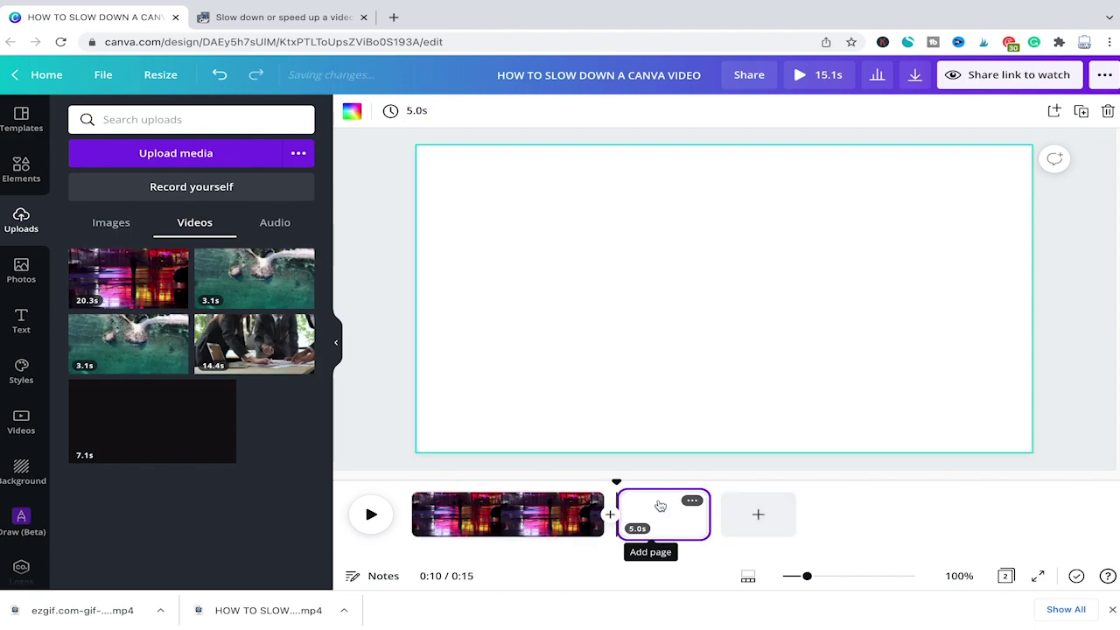
{"action": "mouse_move", "coordinate": [132, 278]}
{"action": "left_mouse_down"}
{"action": "mouse_move", "coordinate": [186, 258]}
{"action": "mouse_move", "coordinate": [613, 219]}
{"action": "left_mouse_up"}
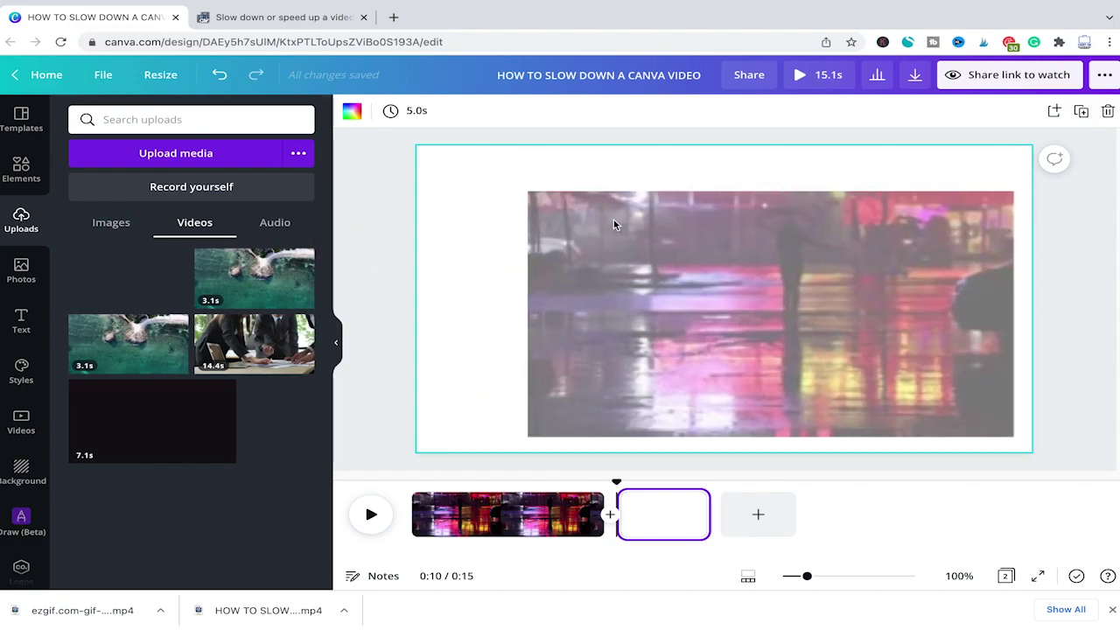
{"action": "right_click", "coordinate": [643, 263]}
{"action": "left_click", "coordinate": [715, 566]}
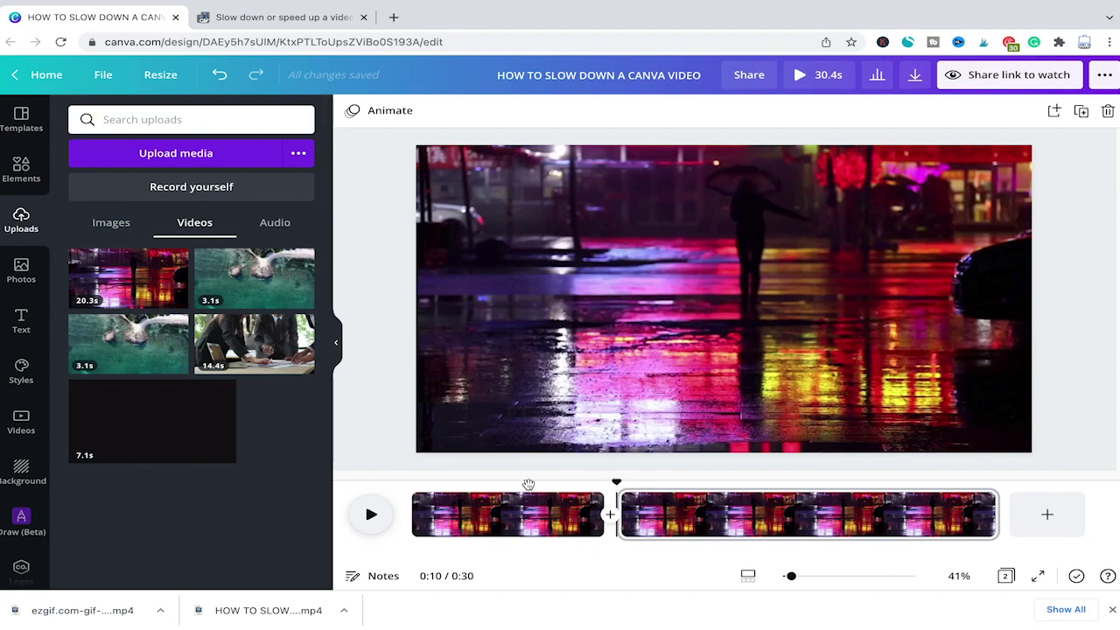
{"action": "left_click", "coordinate": [405, 485]}
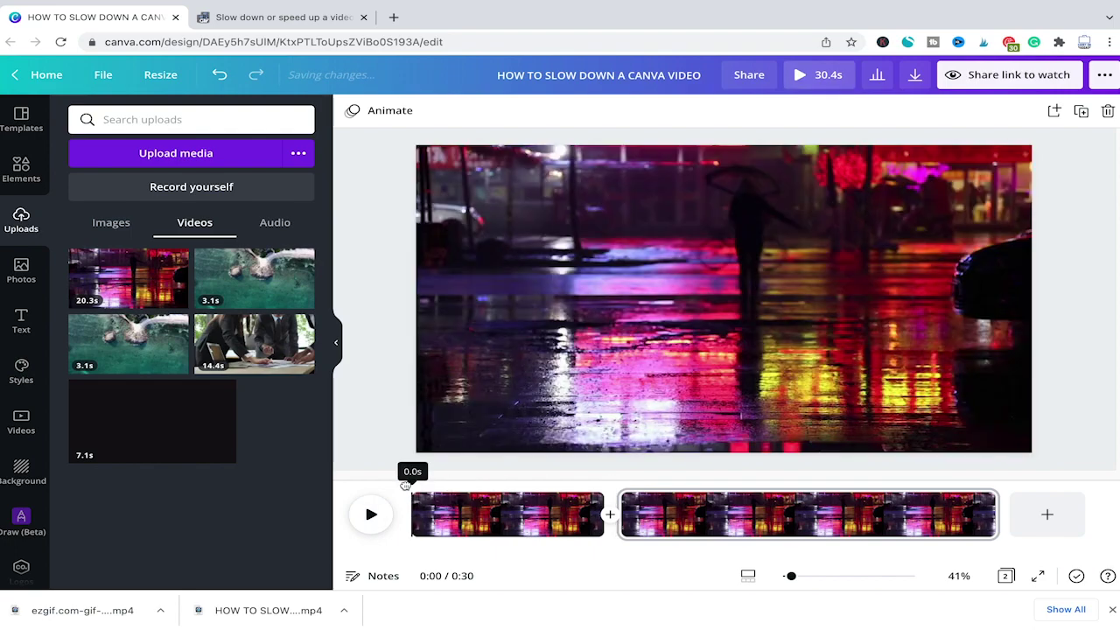
{"action": "left_click", "coordinate": [413, 534]}
{"action": "left_click", "coordinate": [371, 516]}
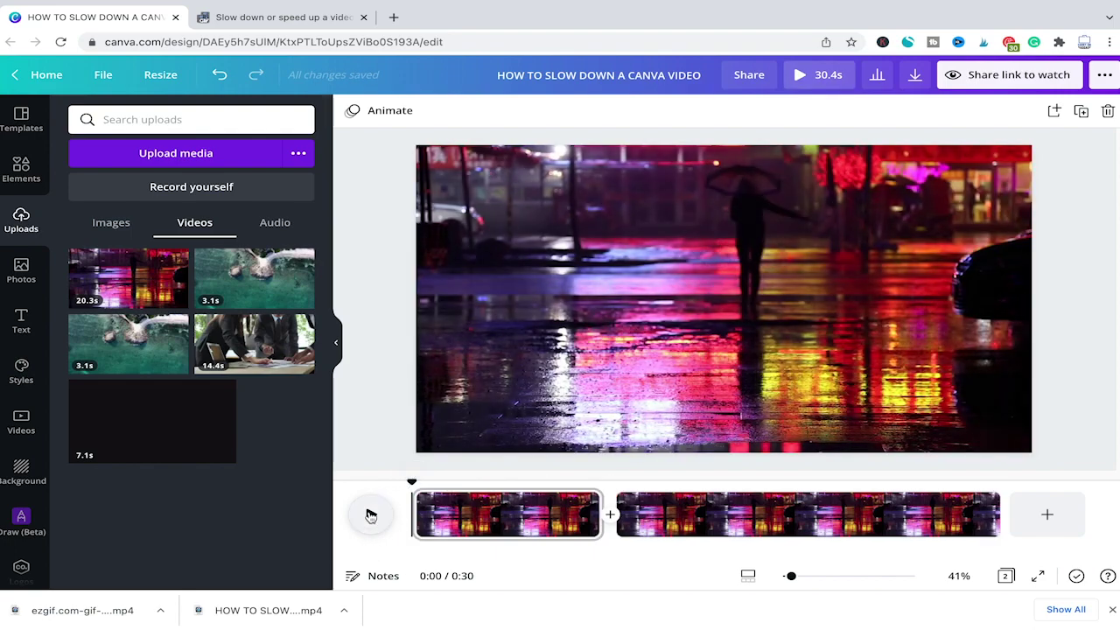
{"action": "left_click", "coordinate": [371, 516]}
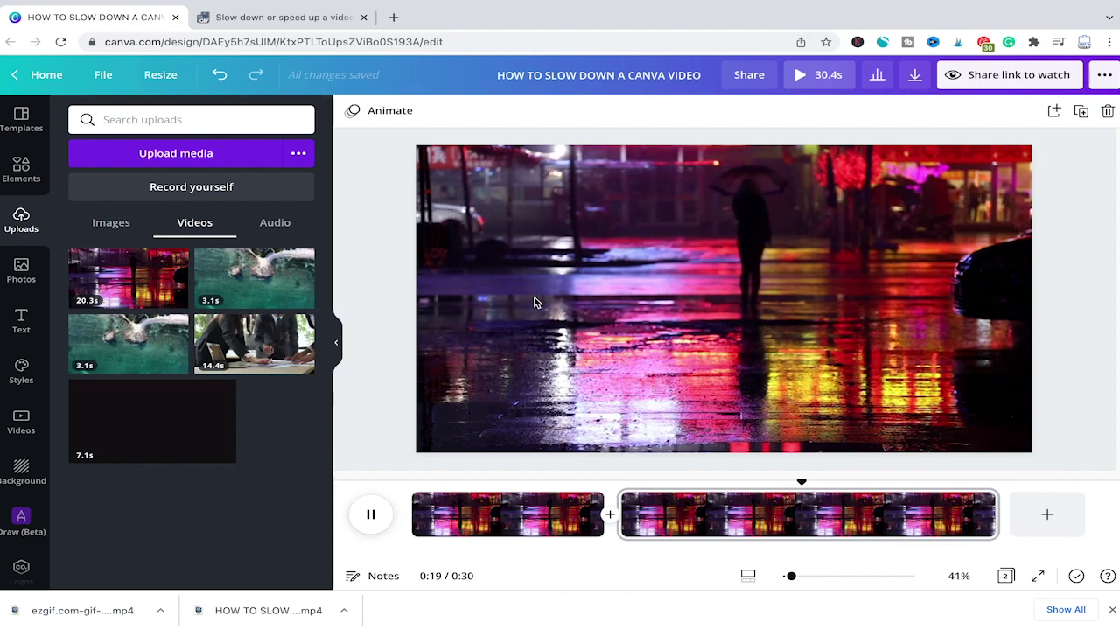
{"action": "left_click", "coordinate": [371, 514]}
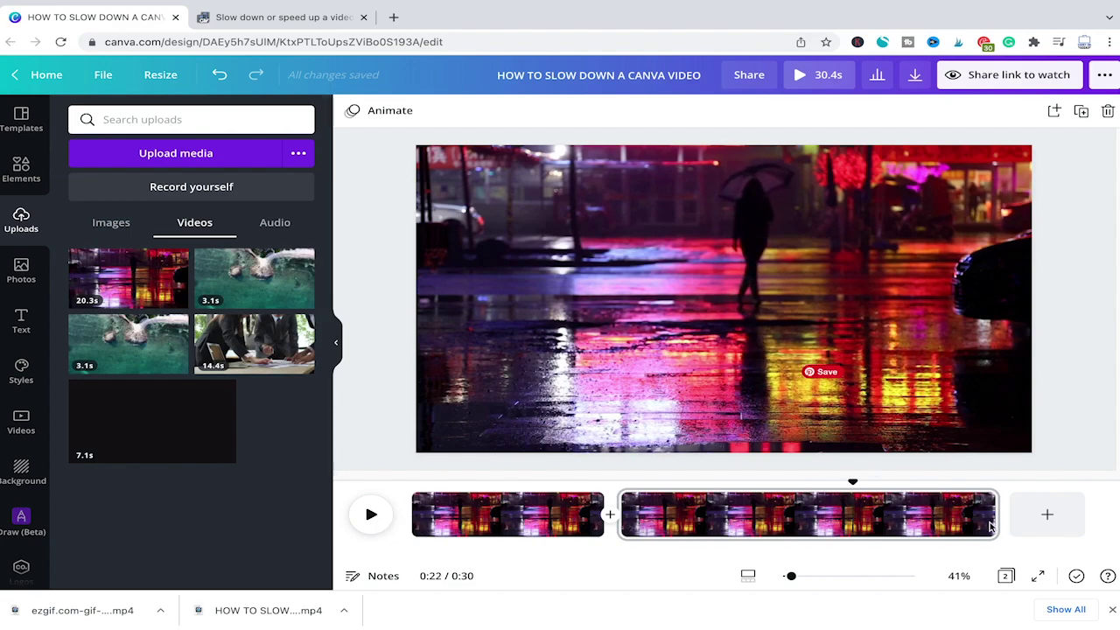
{"action": "mouse_move", "coordinate": [994, 516]}
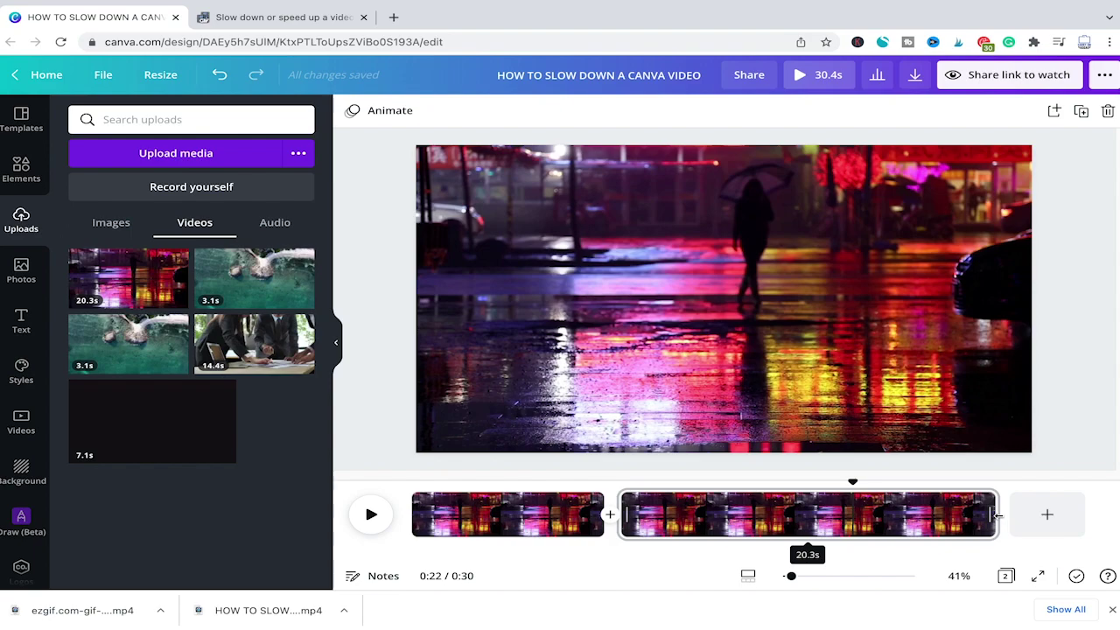
Trim the end of the slowed second clip to about 12 seconds
{"action": "left_click_drag", "start_coordinate": [910, 516], "coordinate": [825, 517]}
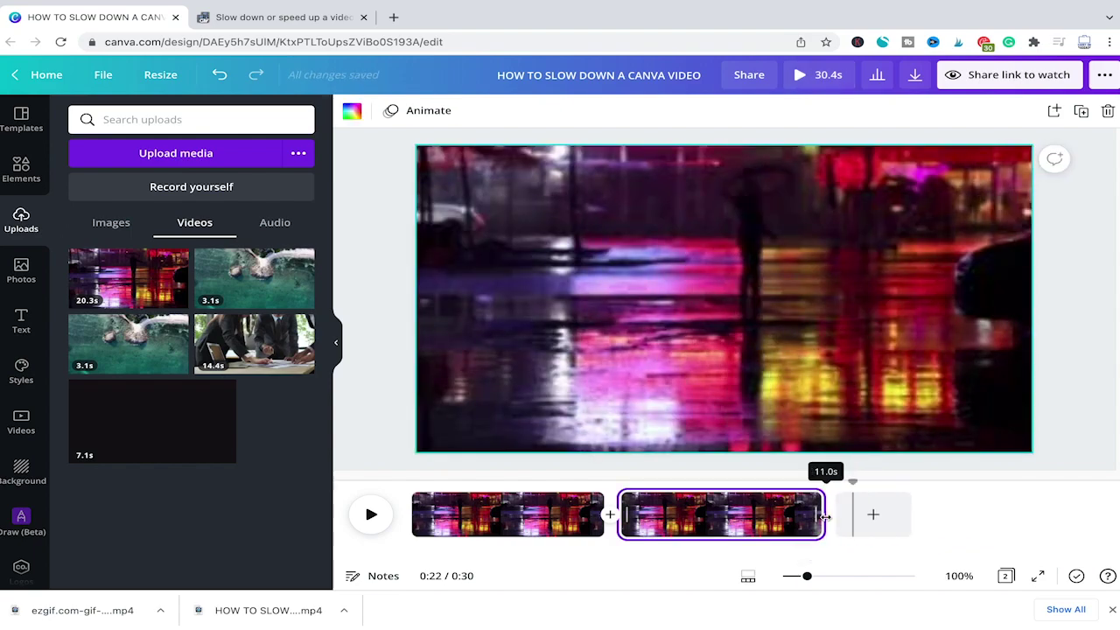
{"action": "left_click_drag", "start_coordinate": [824, 517], "coordinate": [848, 518]}
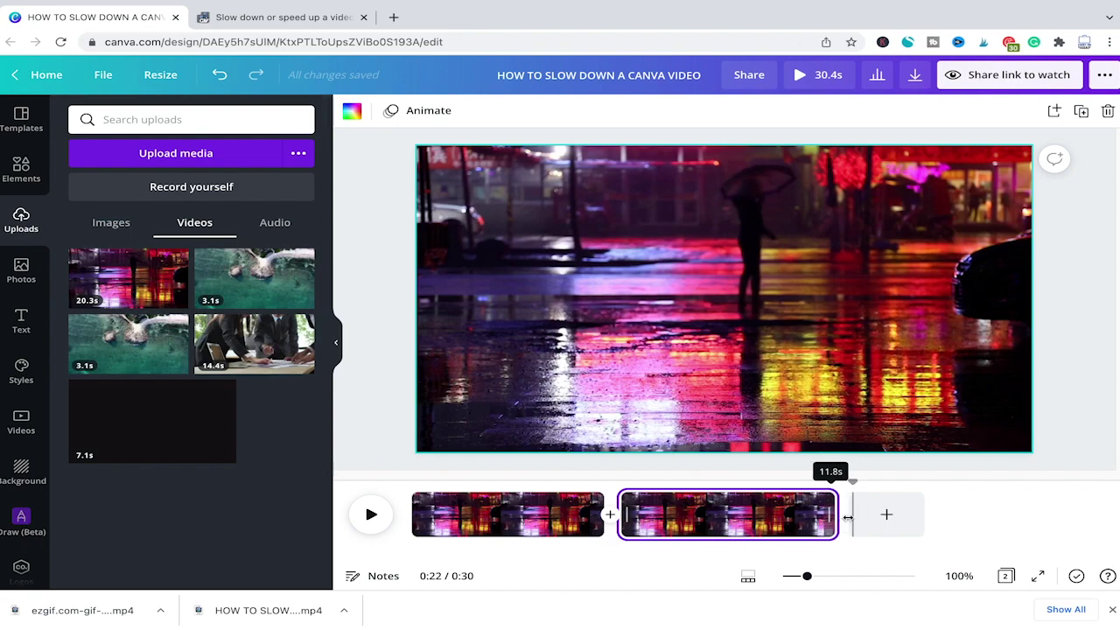